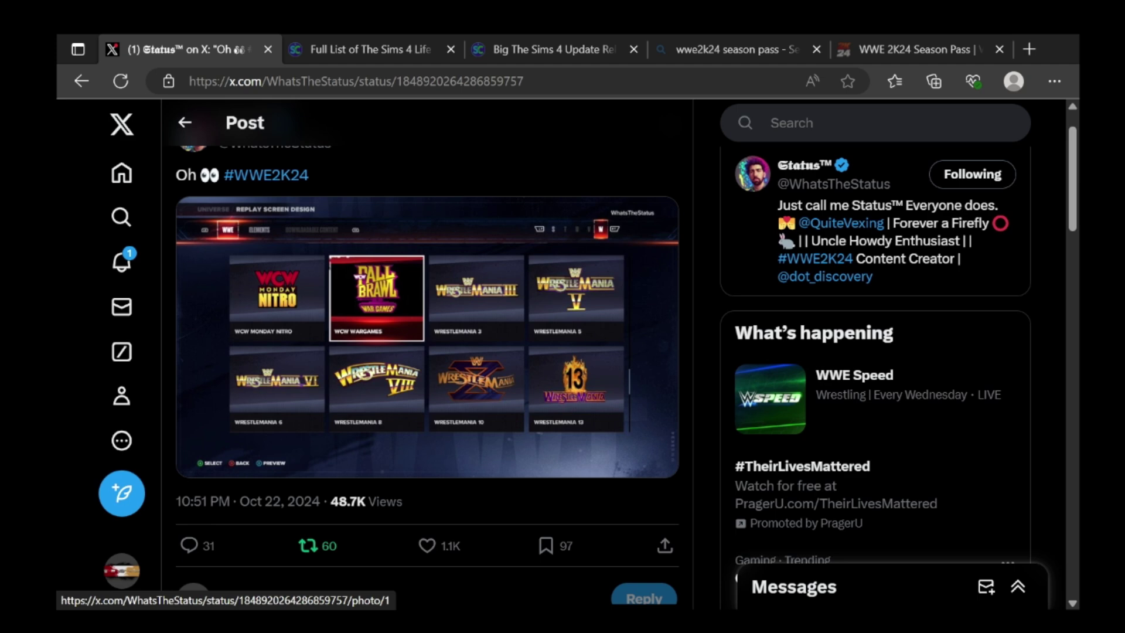
scroll(431, 323, up, 1)
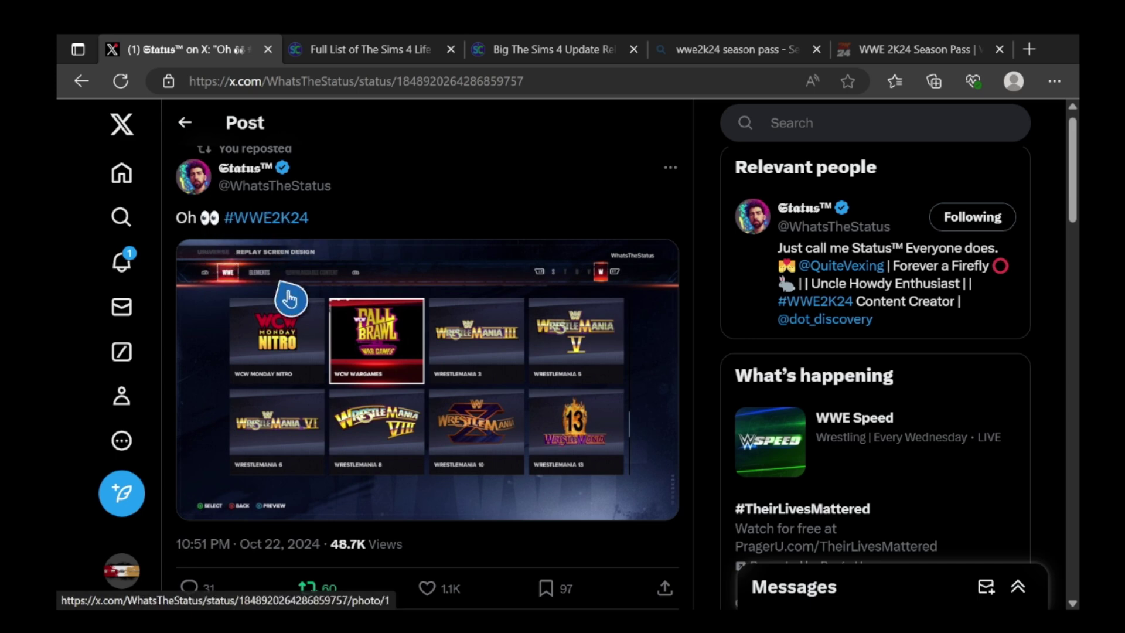
- View the War Games replay screen image full-size, then close it to return to the post
click(378, 433)
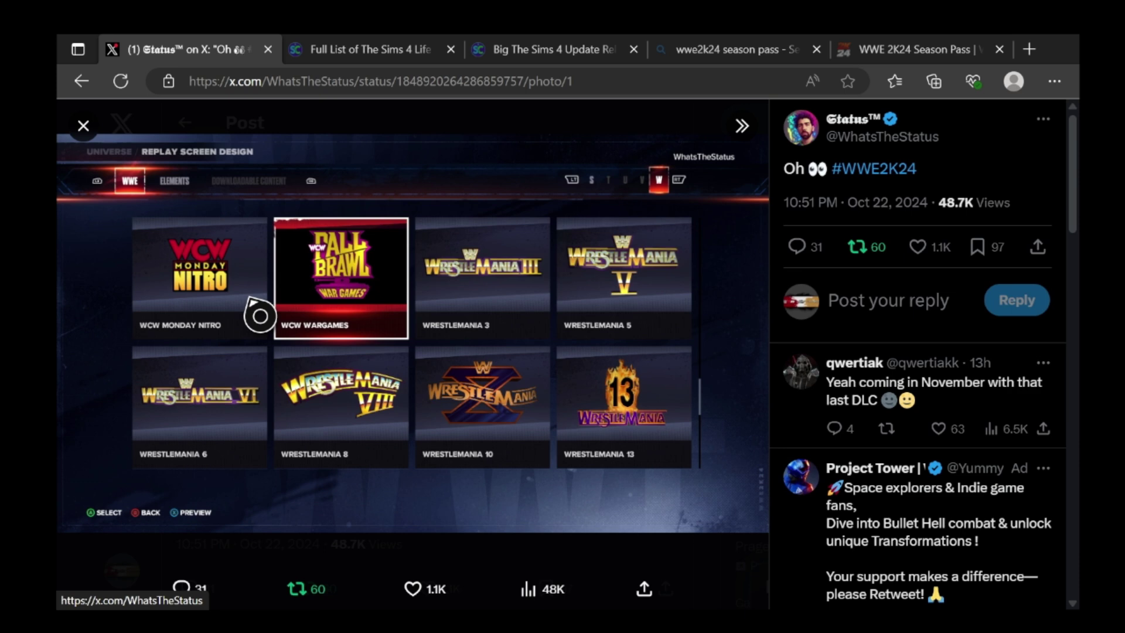
click(84, 125)
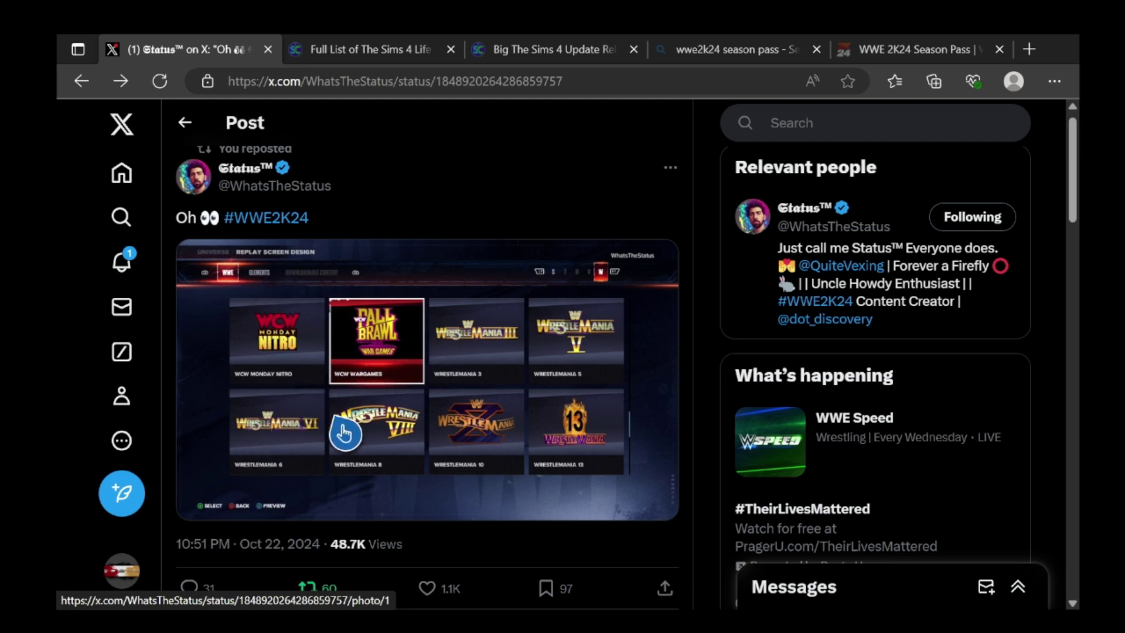
scroll(345, 433, down, 1)
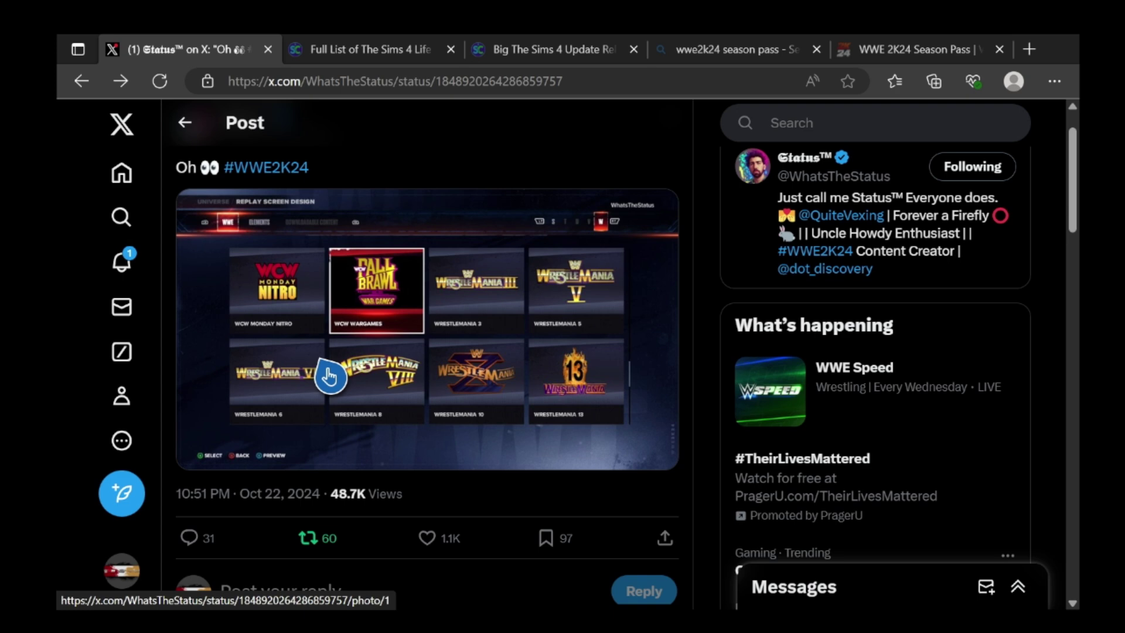
scroll(490, 287, down, 1)
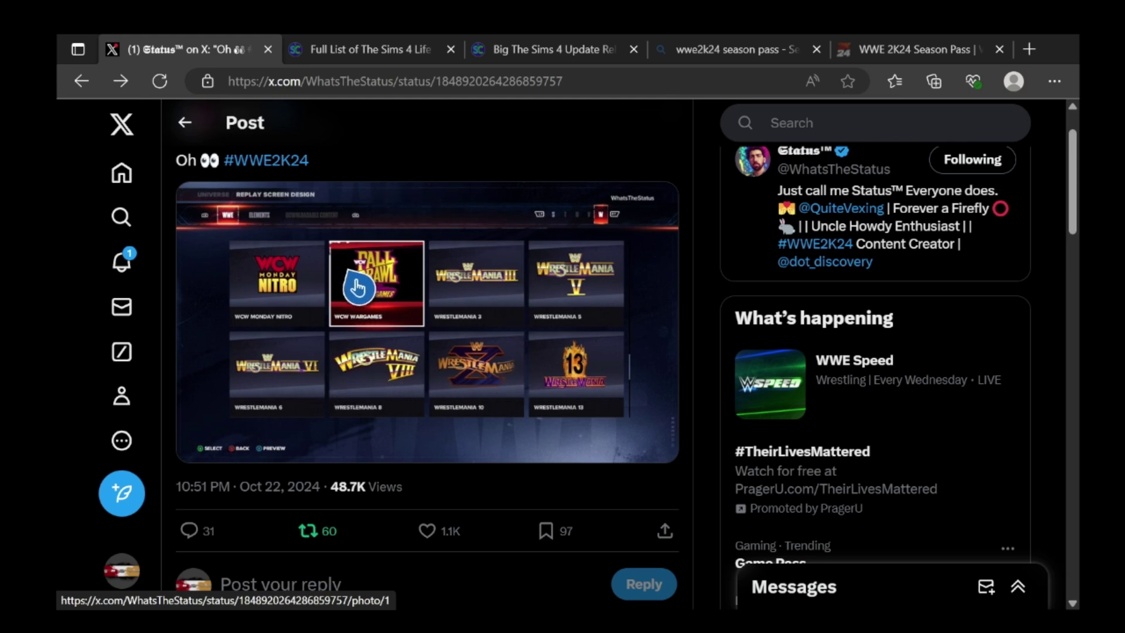
scroll(331, 344, down, 3)
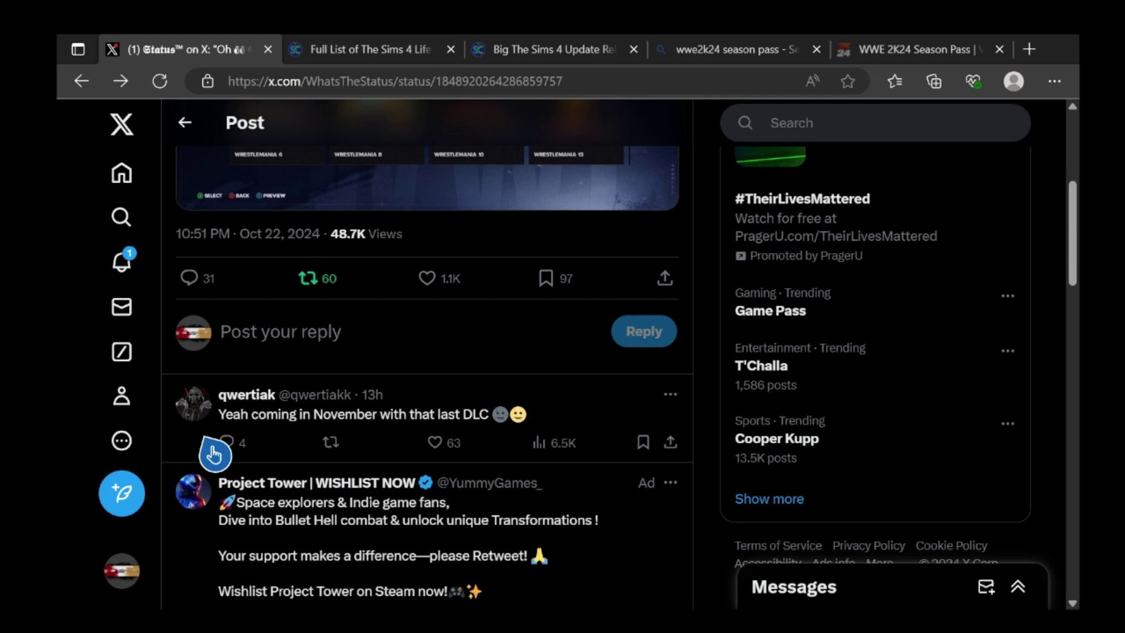
- Open qwertiak's reply about the last DLC arriving in November as its own post
click(269, 427)
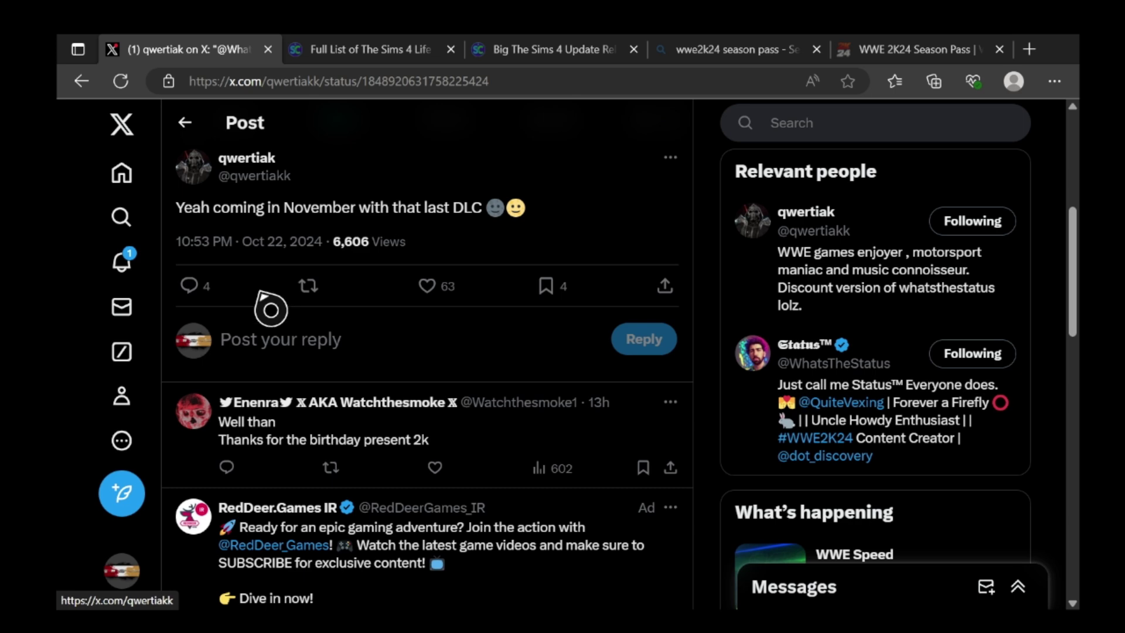
scroll(269, 477, down, 2)
scroll(301, 408, down, 4)
scroll(301, 409, down, 3)
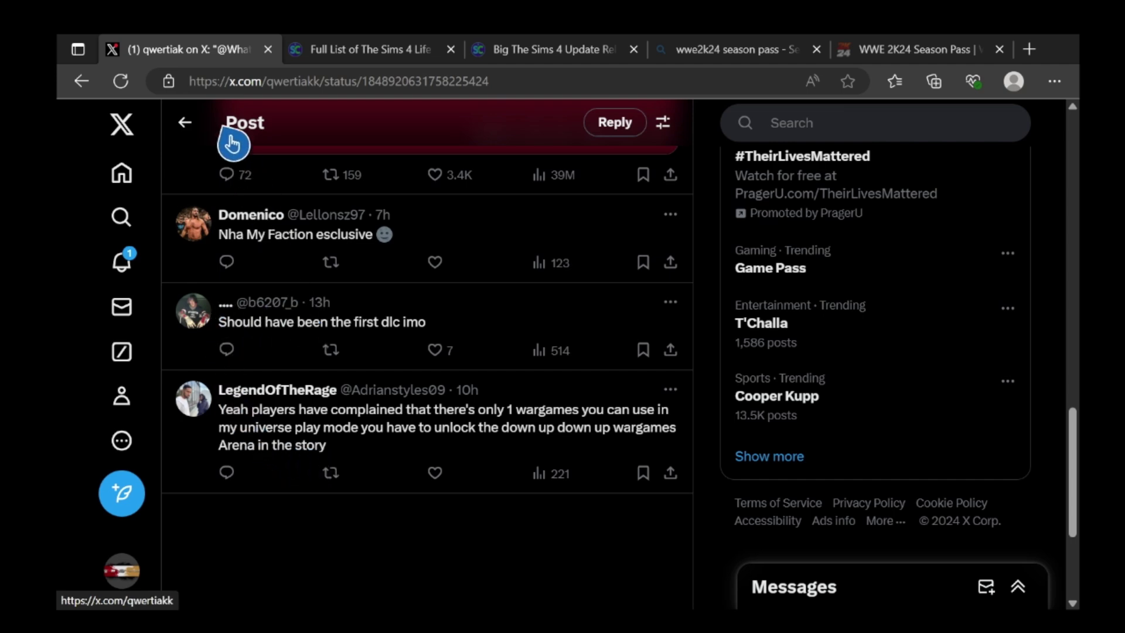
- Back on the War Games post, open Goose's reply and reveal the hidden replies under the previews comment
click(185, 125)
scroll(302, 326, down, 2)
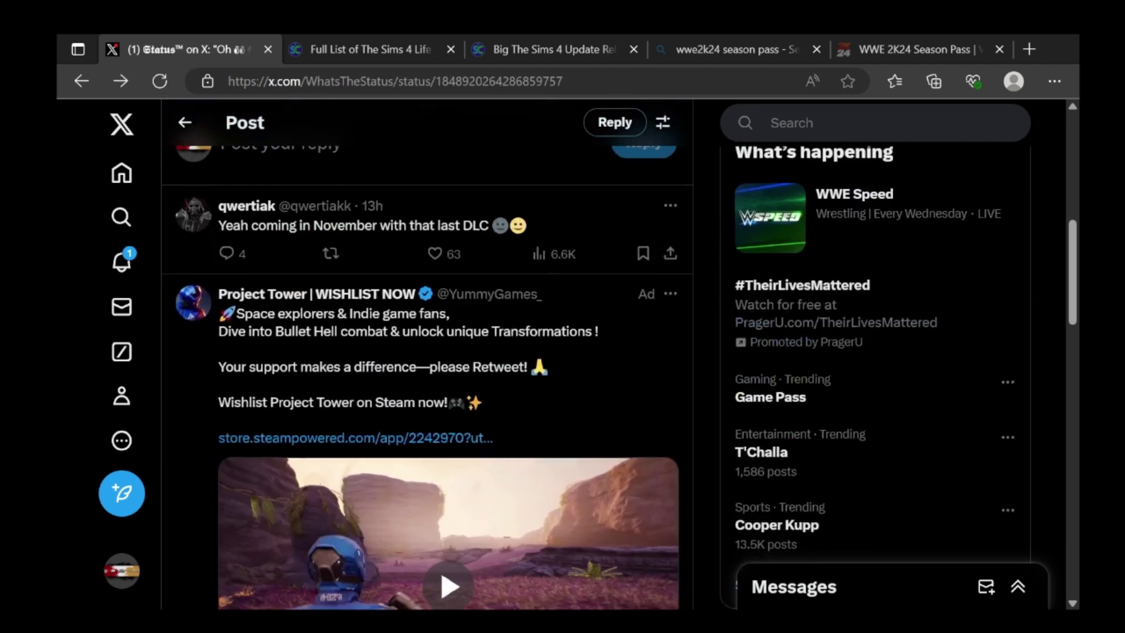
scroll(428, 352, down, 3)
scroll(427, 352, up, 1)
scroll(428, 352, up, 4)
scroll(427, 352, down, 6)
scroll(309, 235, down, 2)
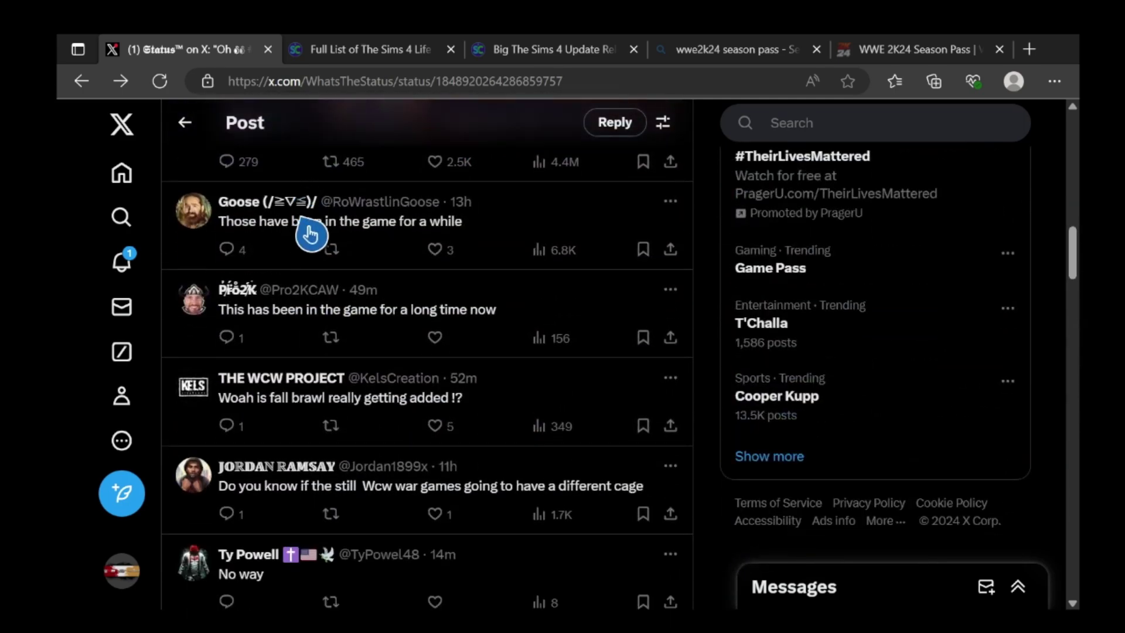
click(310, 234)
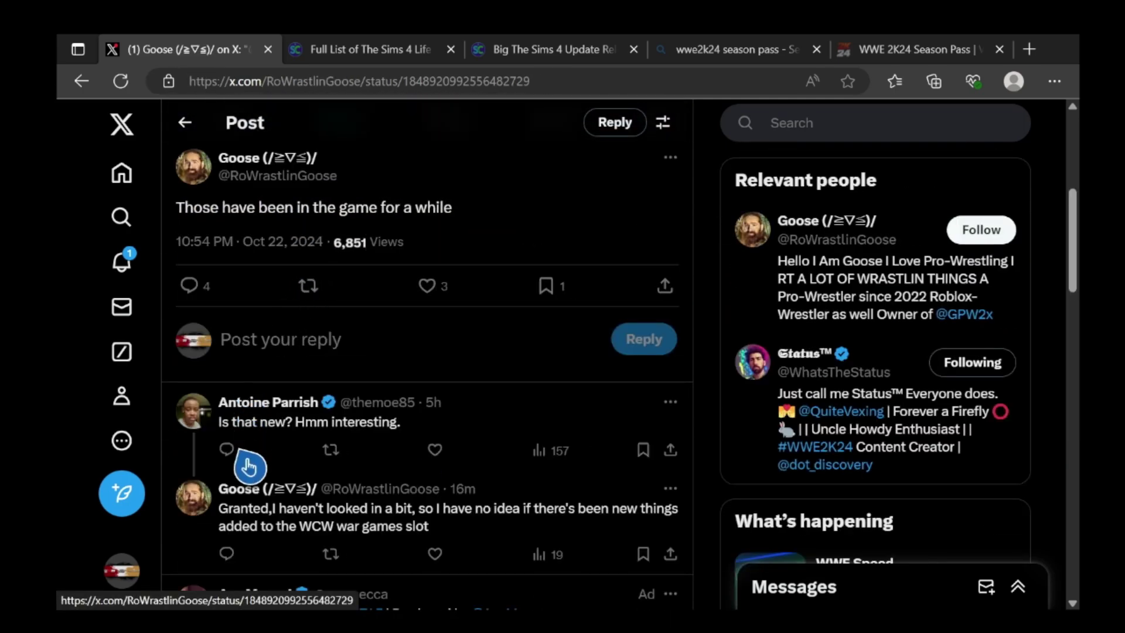
scroll(248, 468, down, 1)
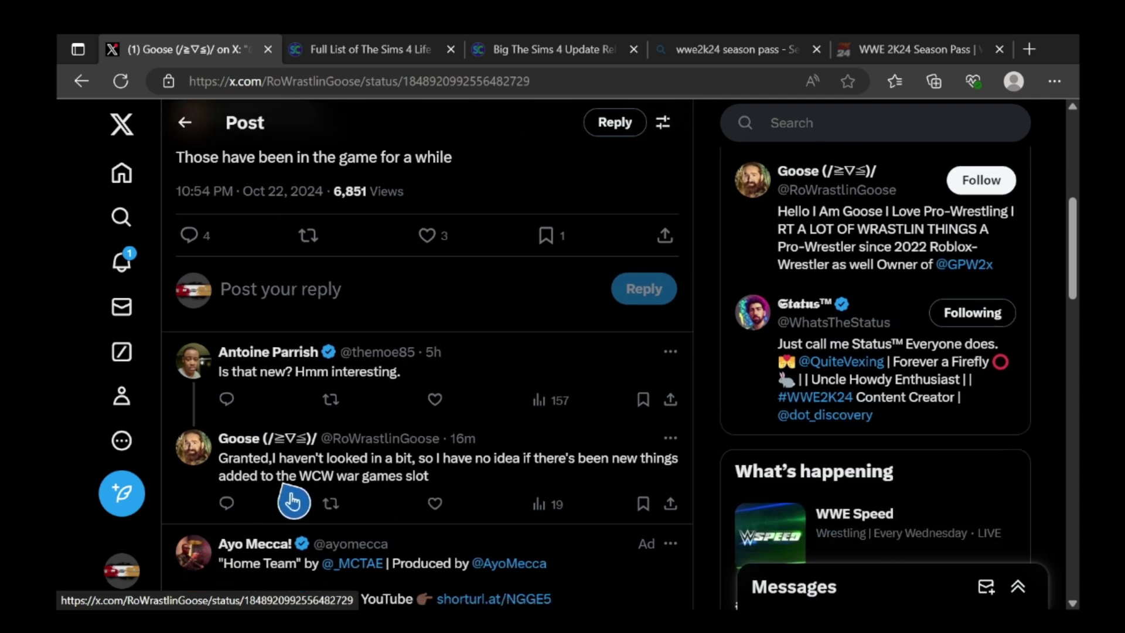
scroll(263, 499, down, 2)
scroll(265, 499, down, 5)
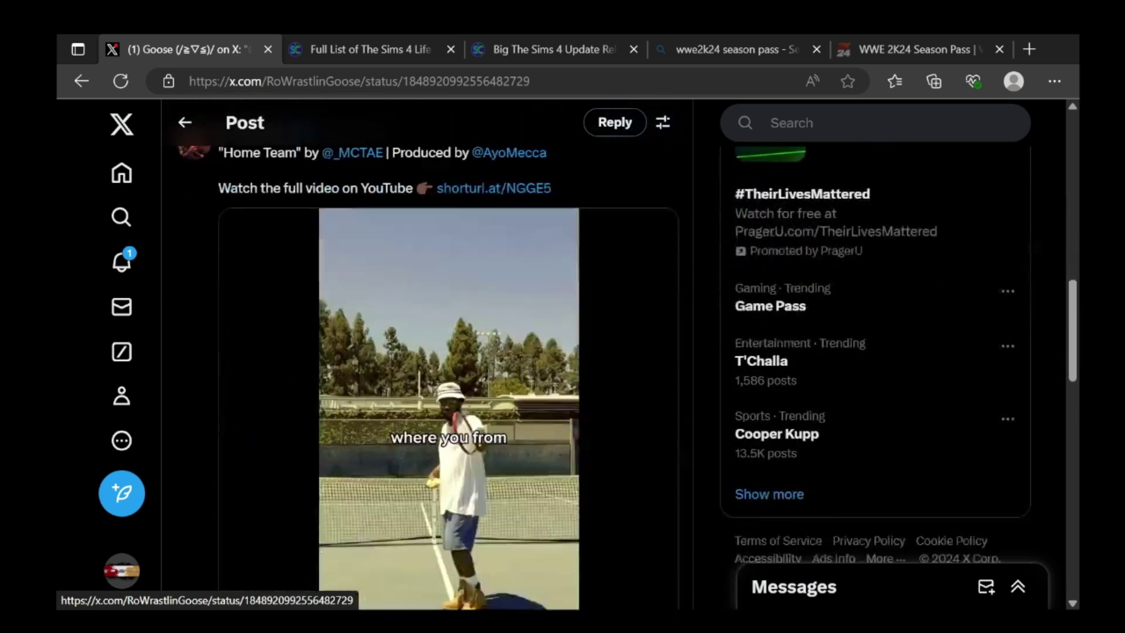
scroll(264, 444, down, 5)
scroll(264, 444, down, 1)
scroll(264, 444, down, 1)
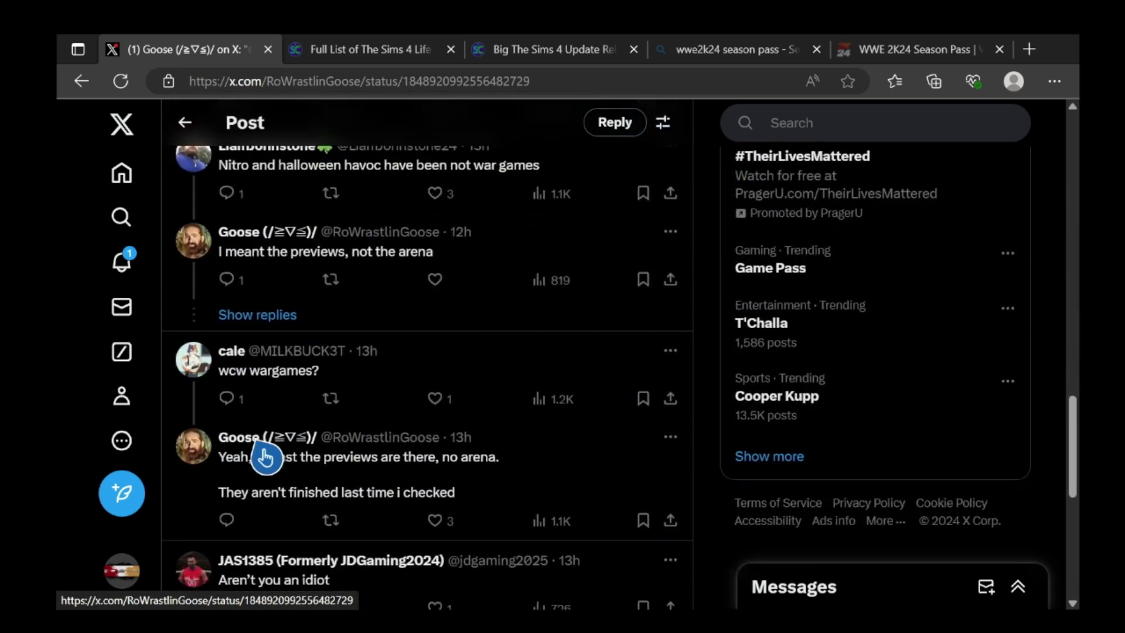
click(264, 318)
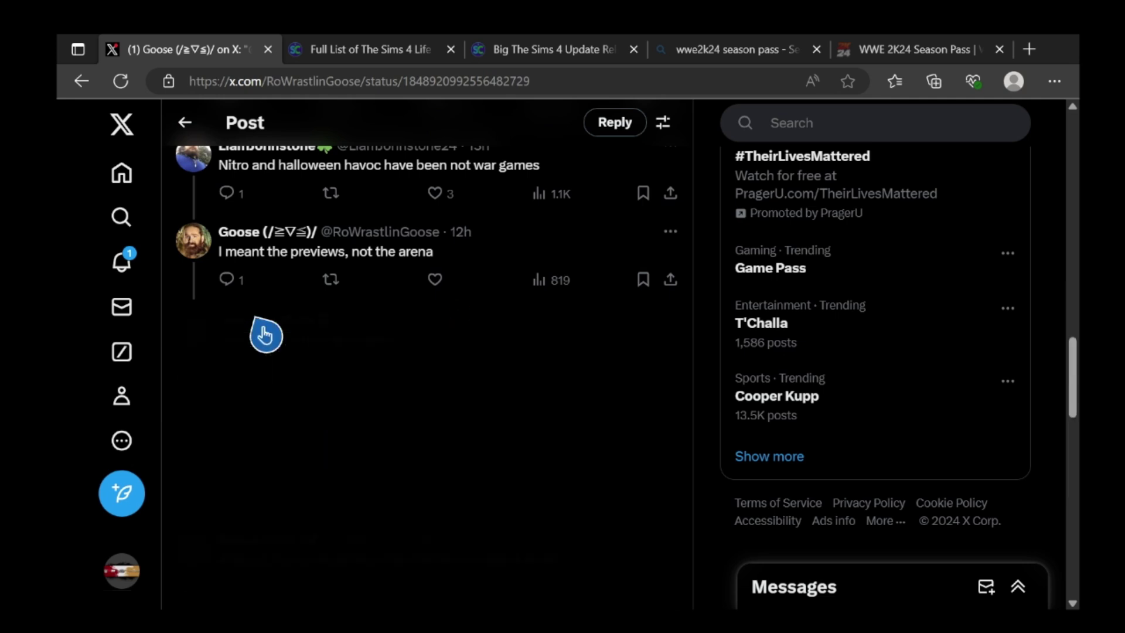
scroll(211, 435, down, 1)
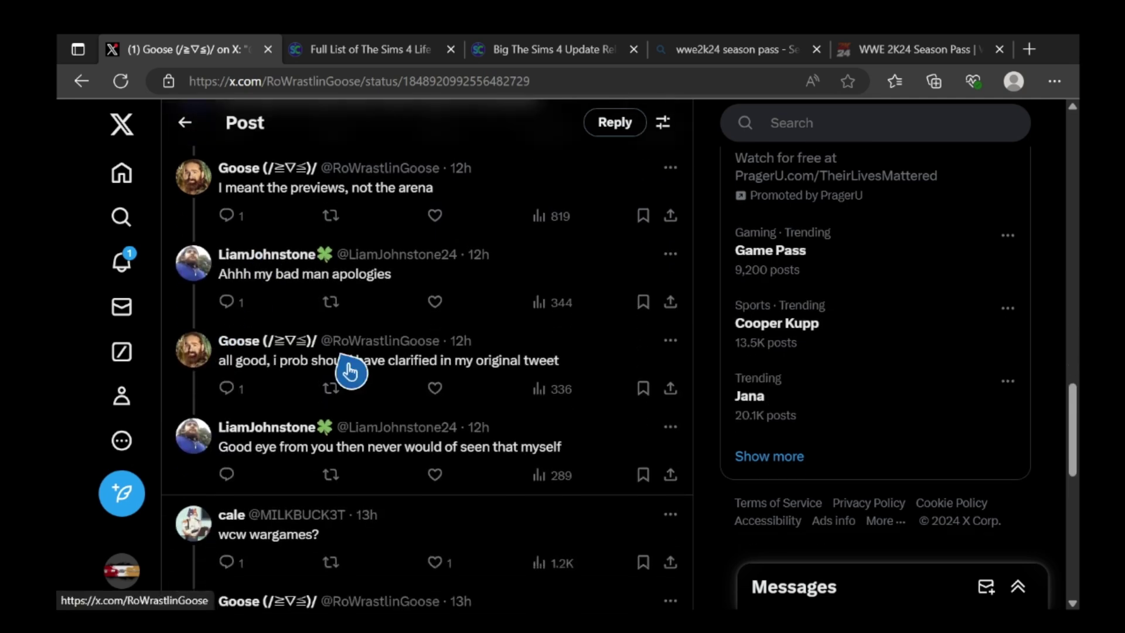
scroll(440, 470, down, 2)
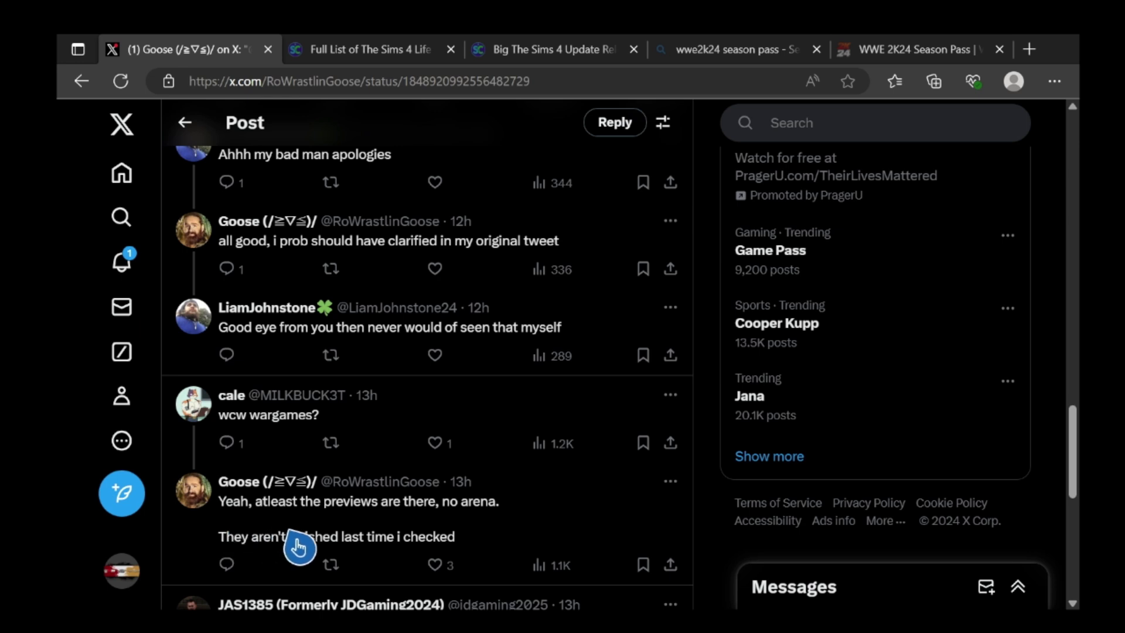
scroll(297, 548, down, 3)
scroll(427, 370, up, 3)
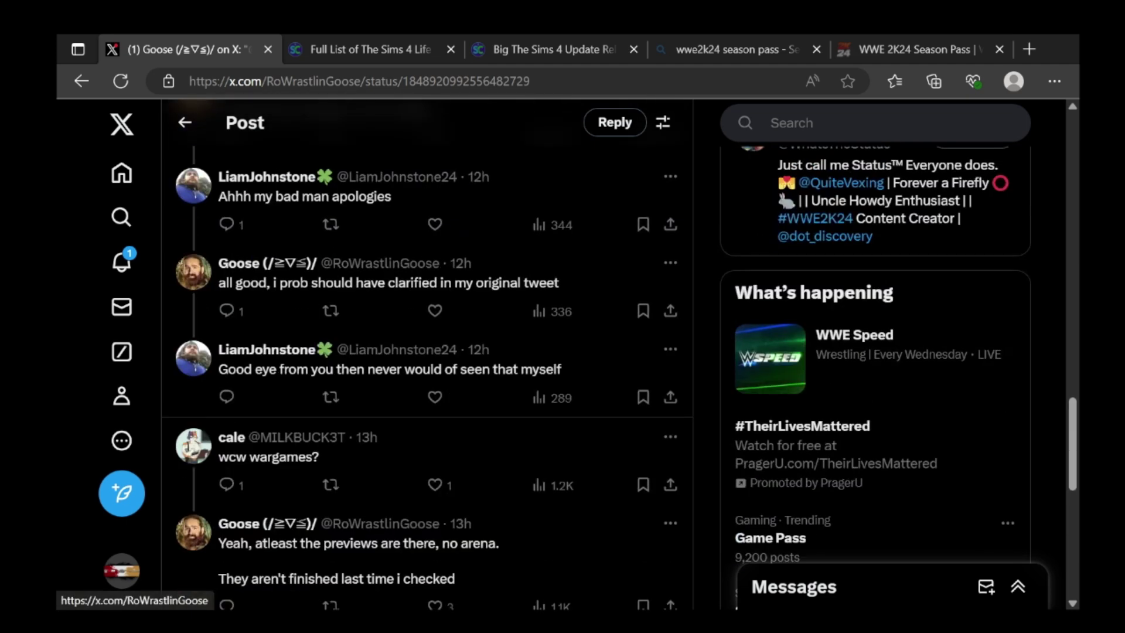
click(187, 126)
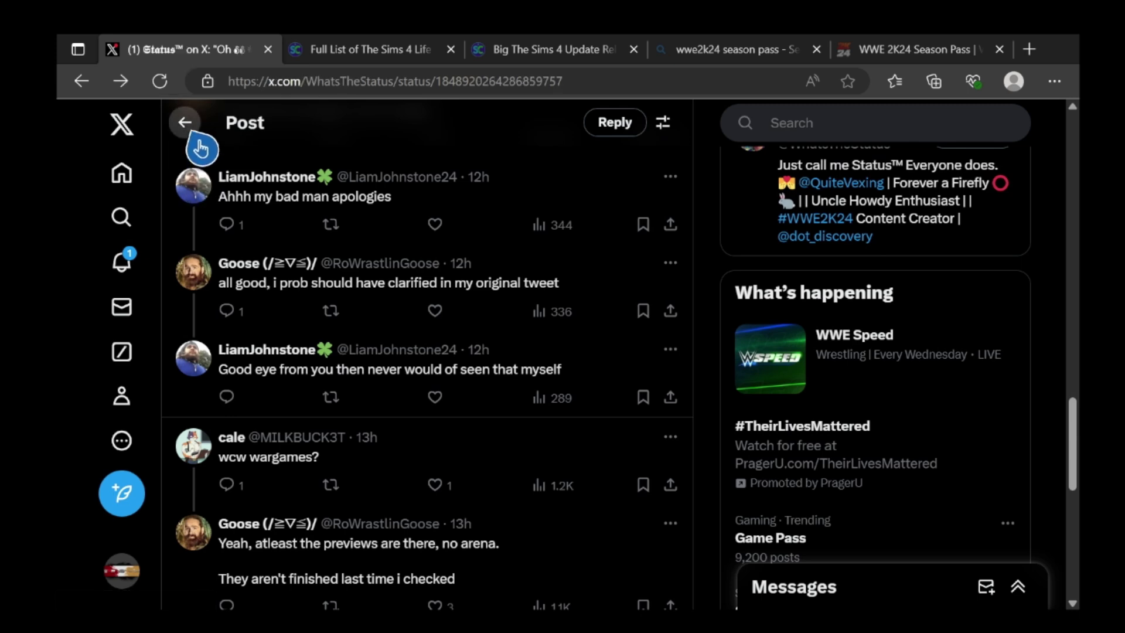
scroll(297, 308, down, 2)
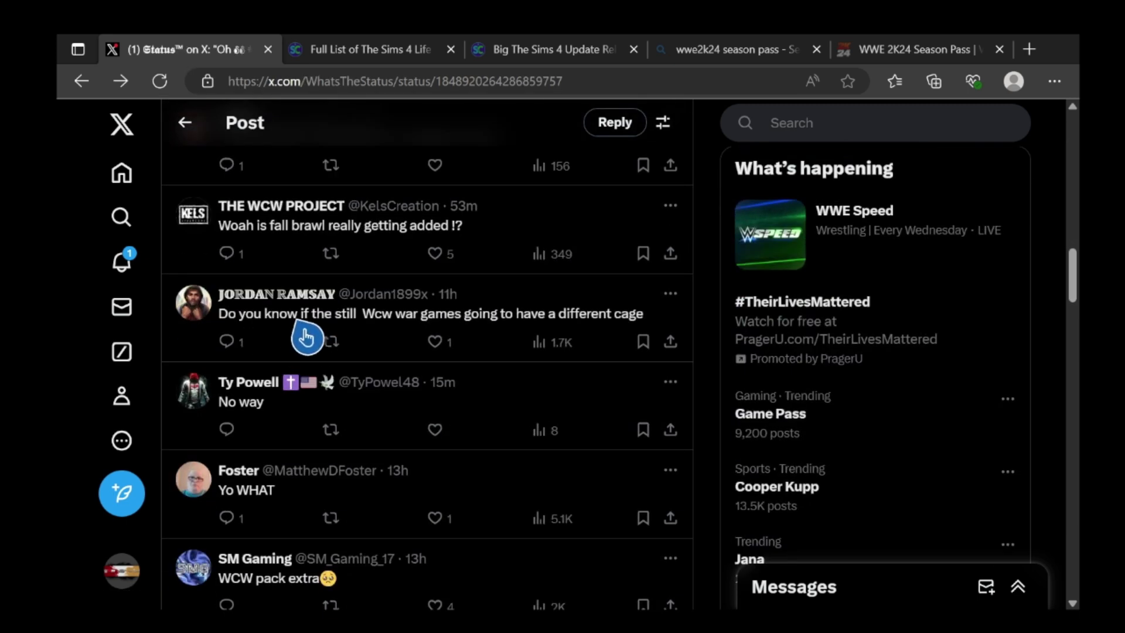
click(311, 336)
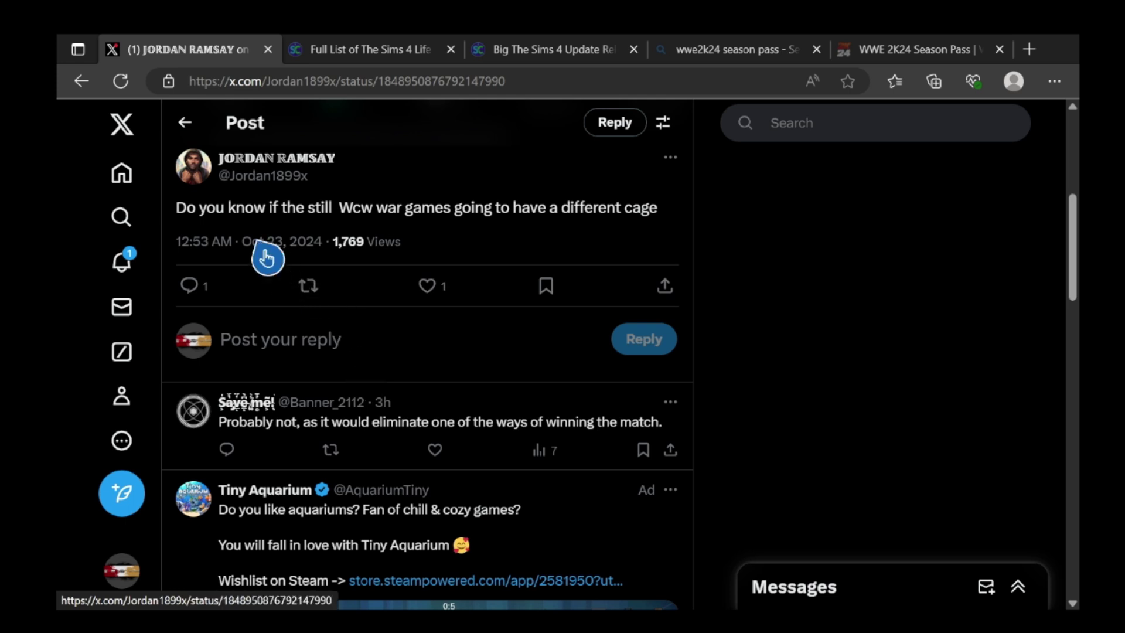
click(195, 133)
scroll(271, 307, down, 2)
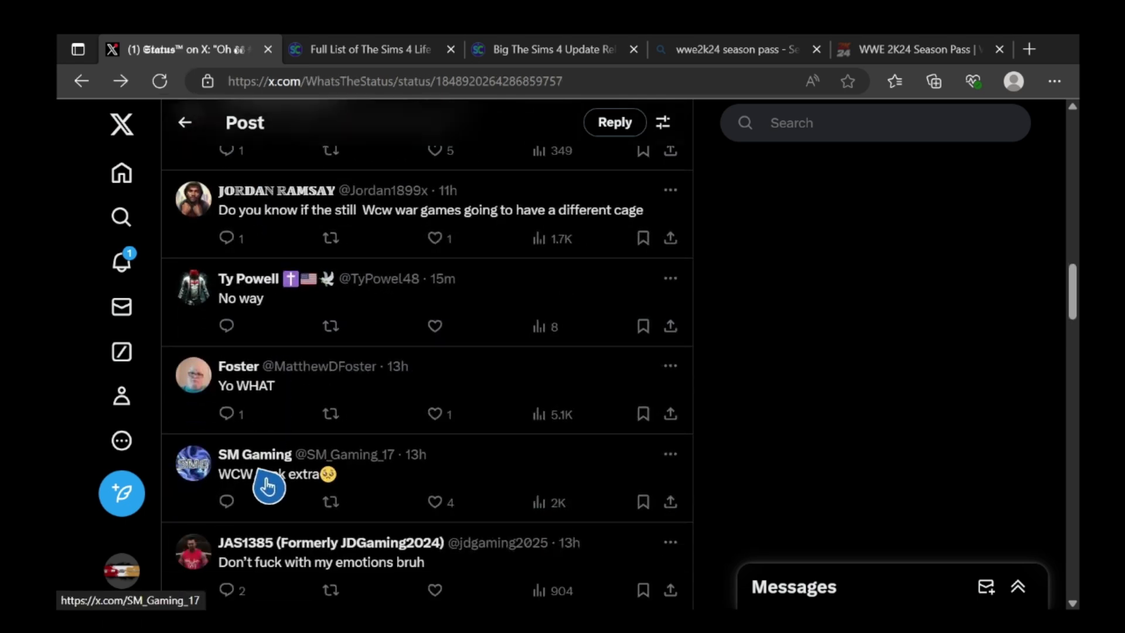
scroll(311, 490, down, 2)
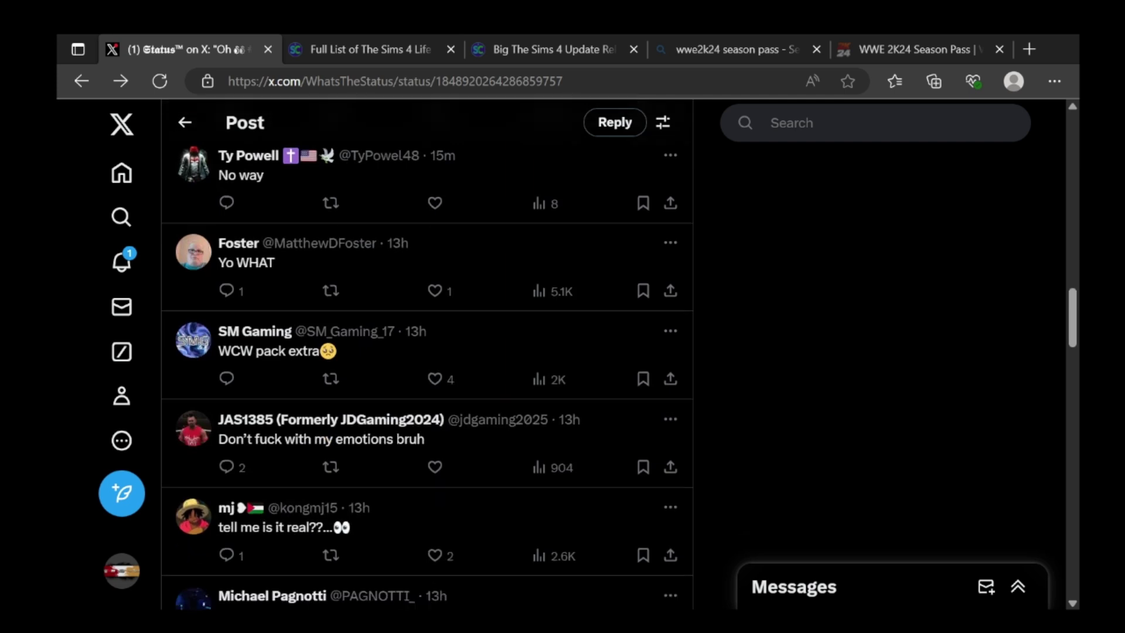
scroll(428, 369, down, 1)
scroll(428, 370, down, 1)
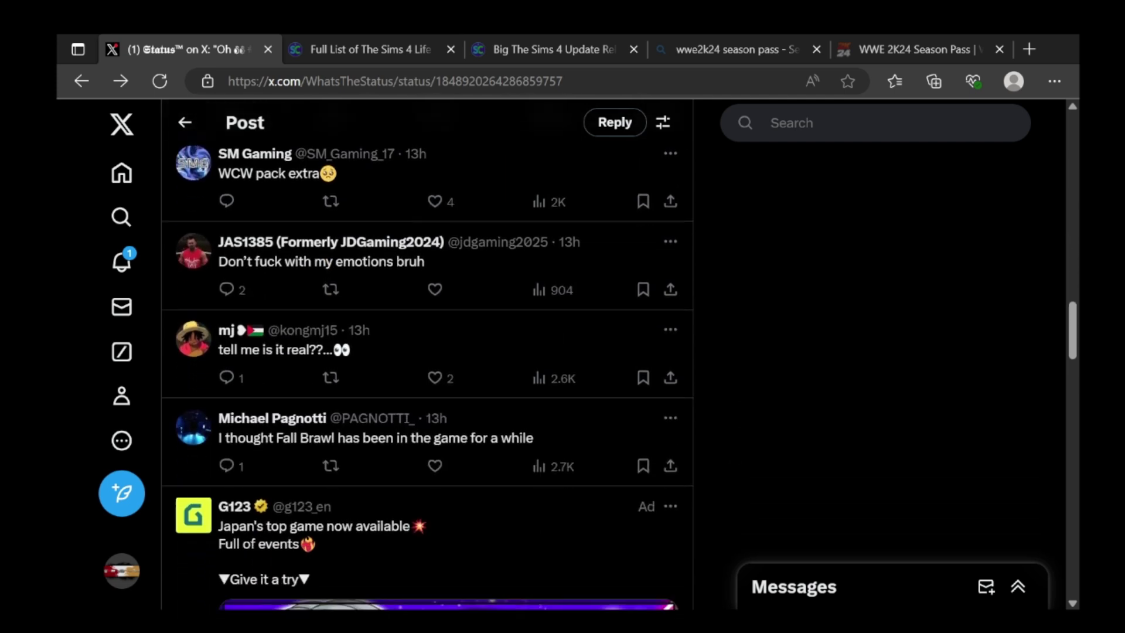
click(269, 457)
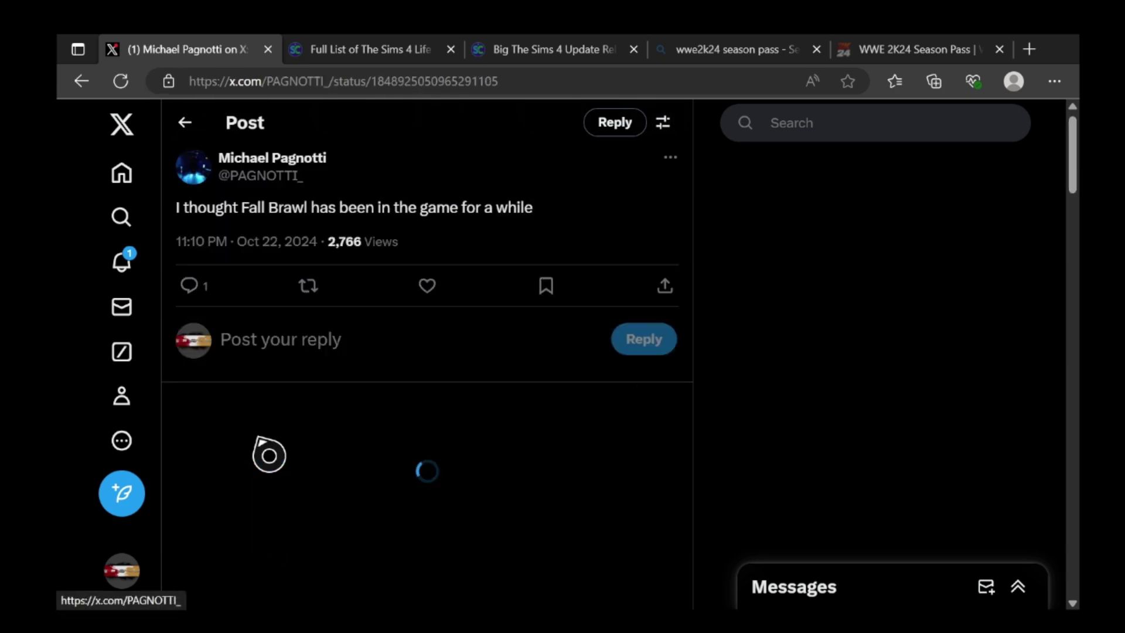
click(186, 123)
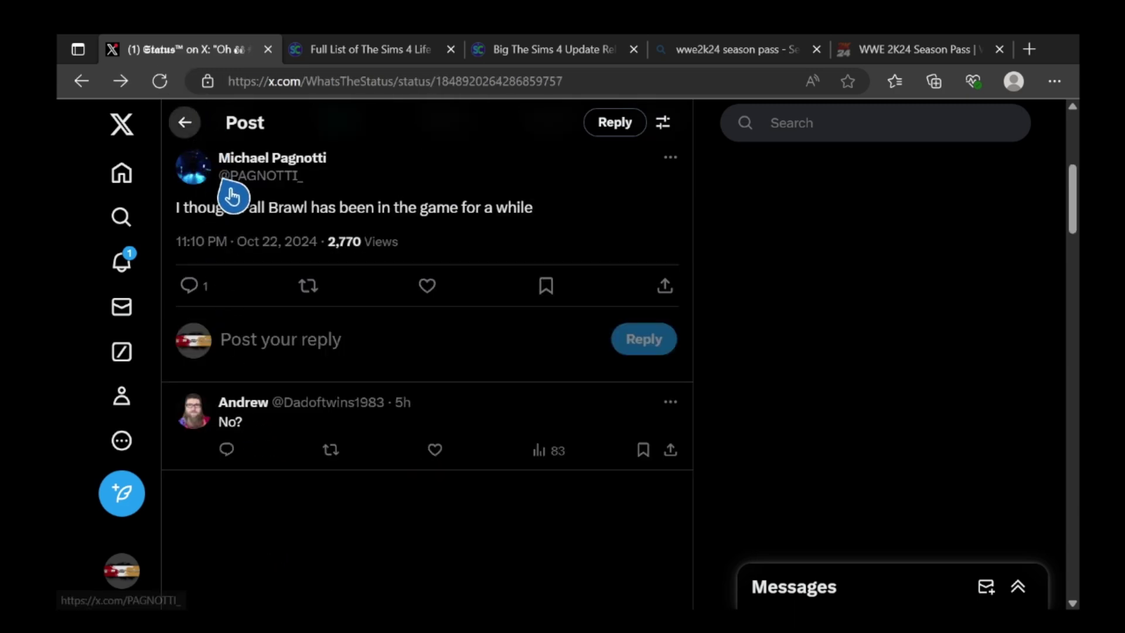
scroll(427, 370, down, 4)
scroll(427, 369, down, 4)
scroll(427, 369, down, 2)
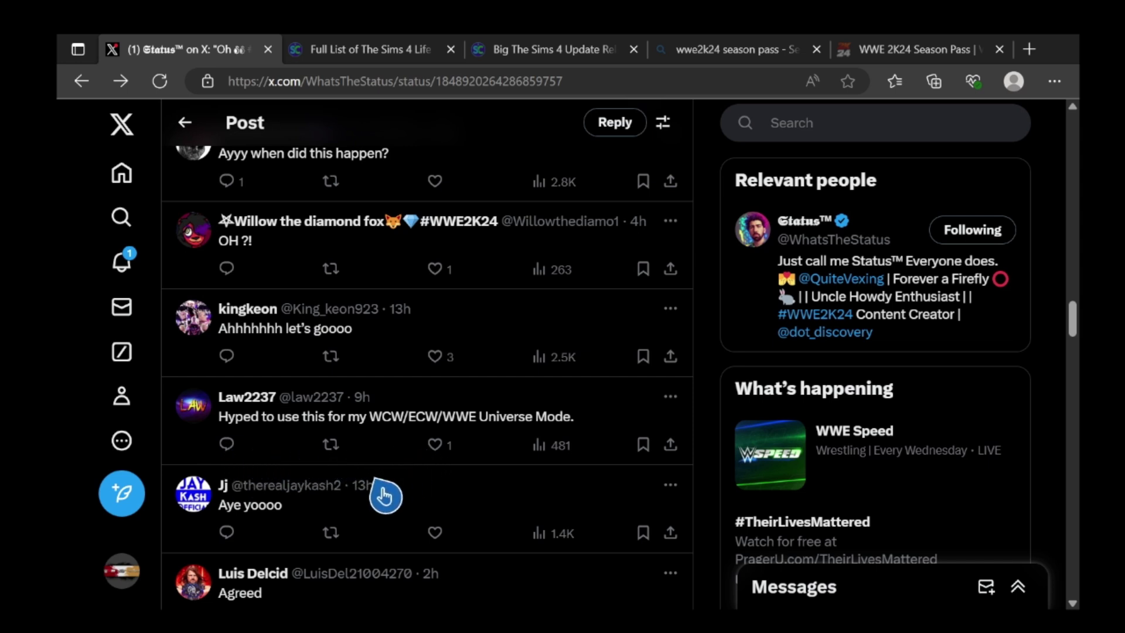
- From the THEREALTWITCH profile, open the reposted Status post and enlarge its replay screen image
click(185, 123)
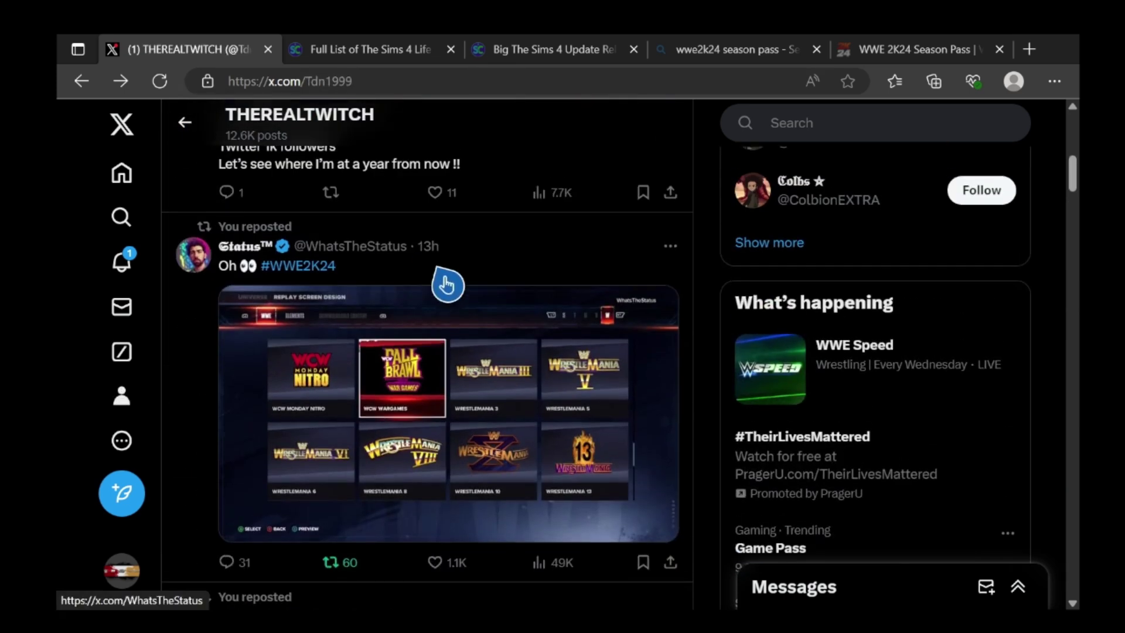
click(475, 272)
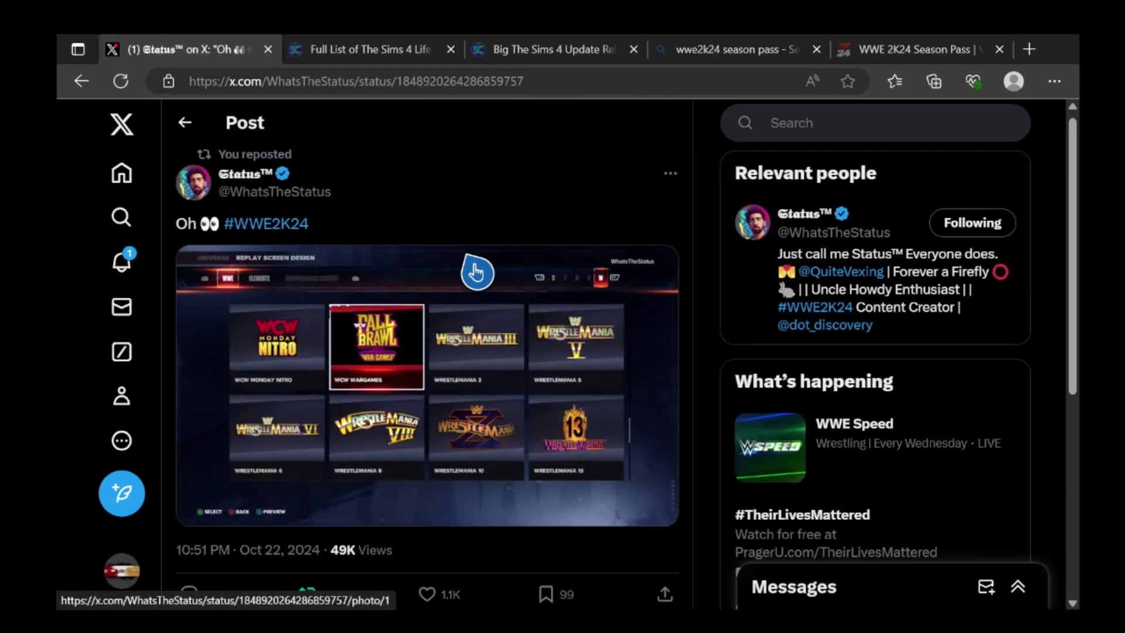
scroll(475, 272, down, 3)
scroll(475, 272, down, 4)
scroll(475, 272, down, 5)
scroll(428, 352, down, 3)
scroll(401, 294, down, 2)
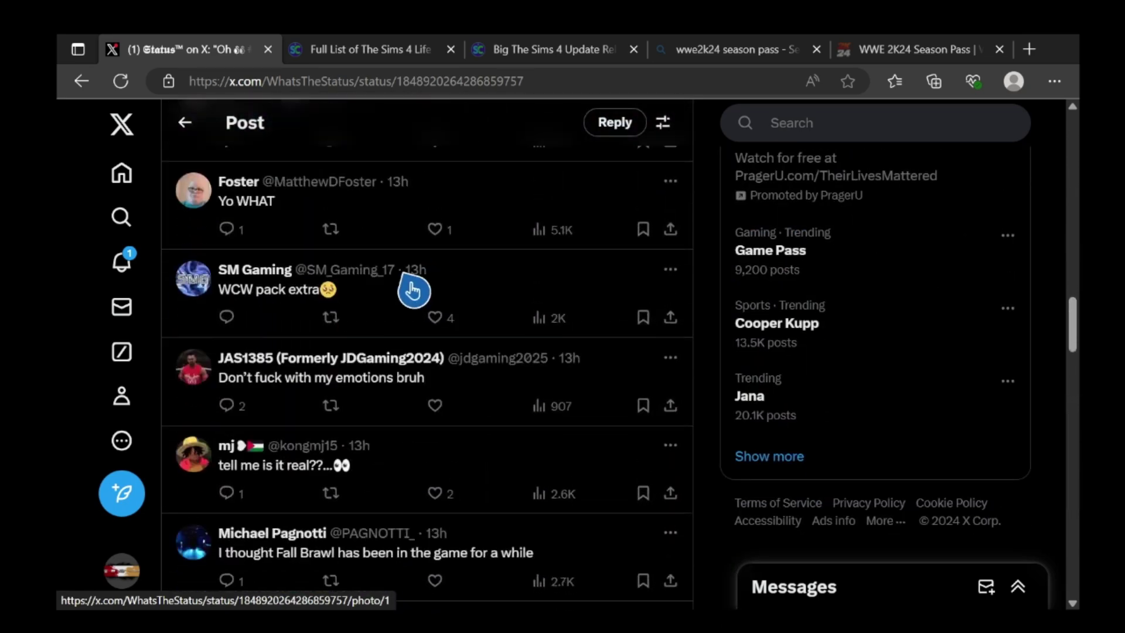
scroll(402, 294, down, 3)
scroll(402, 294, down, 1)
scroll(427, 355, down, 4)
scroll(427, 355, down, 3)
scroll(427, 356, down, 2)
scroll(427, 355, down, 1)
scroll(428, 355, up, 1)
scroll(427, 356, up, 3)
scroll(428, 355, up, 4)
scroll(427, 355, up, 4)
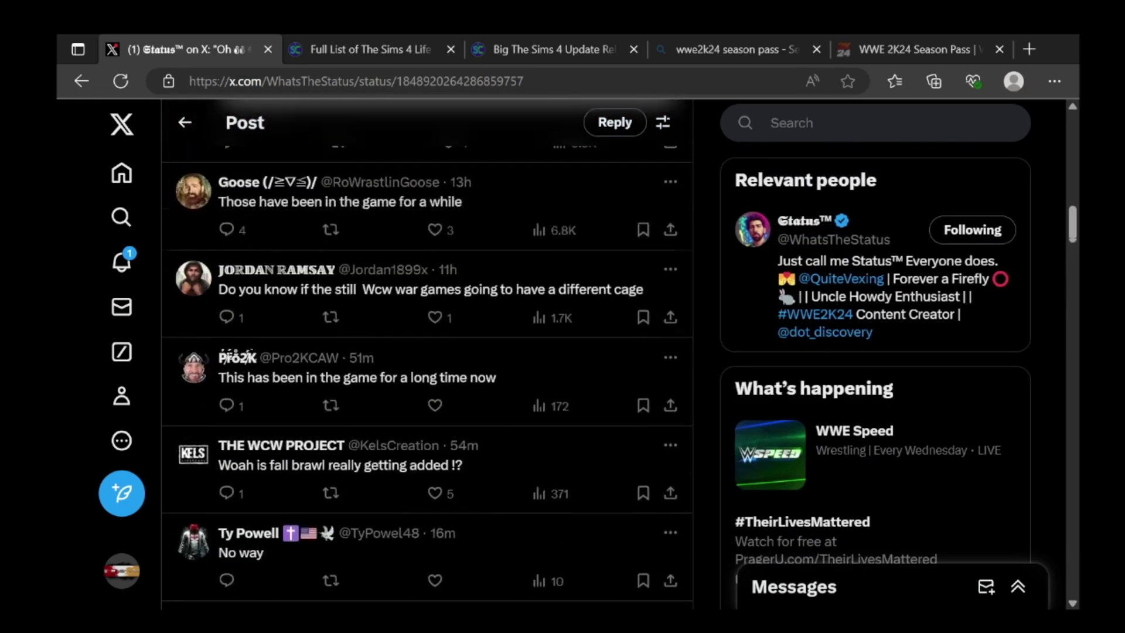
scroll(427, 356, up, 4)
scroll(428, 356, up, 4)
scroll(428, 356, up, 3)
scroll(331, 448, up, 4)
scroll(330, 449, up, 1)
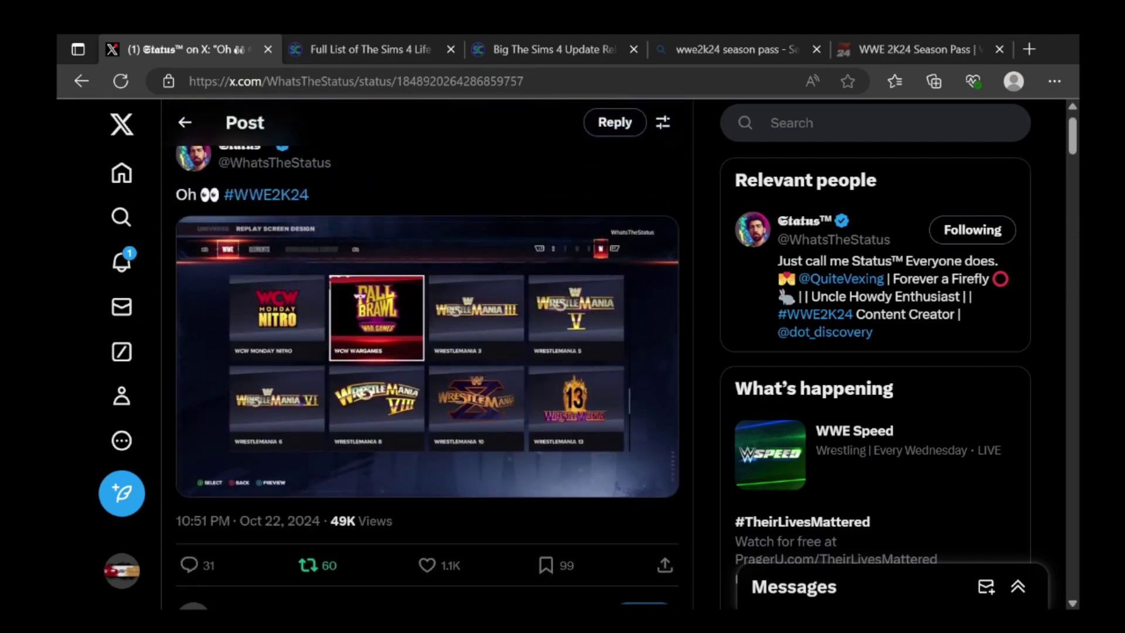
click(321, 435)
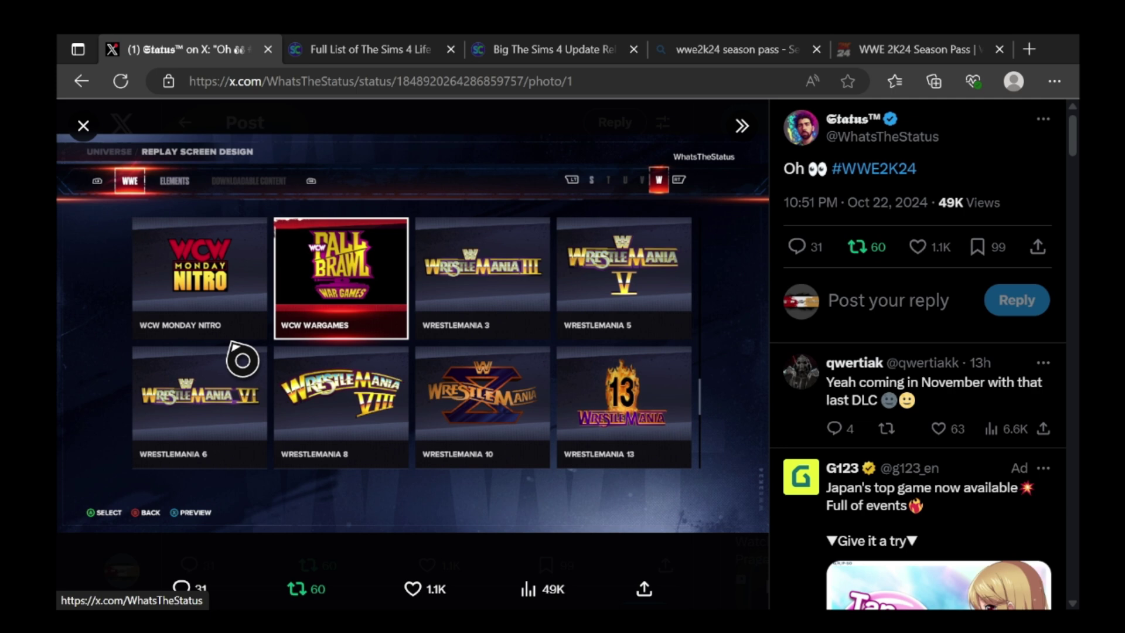
click(243, 360)
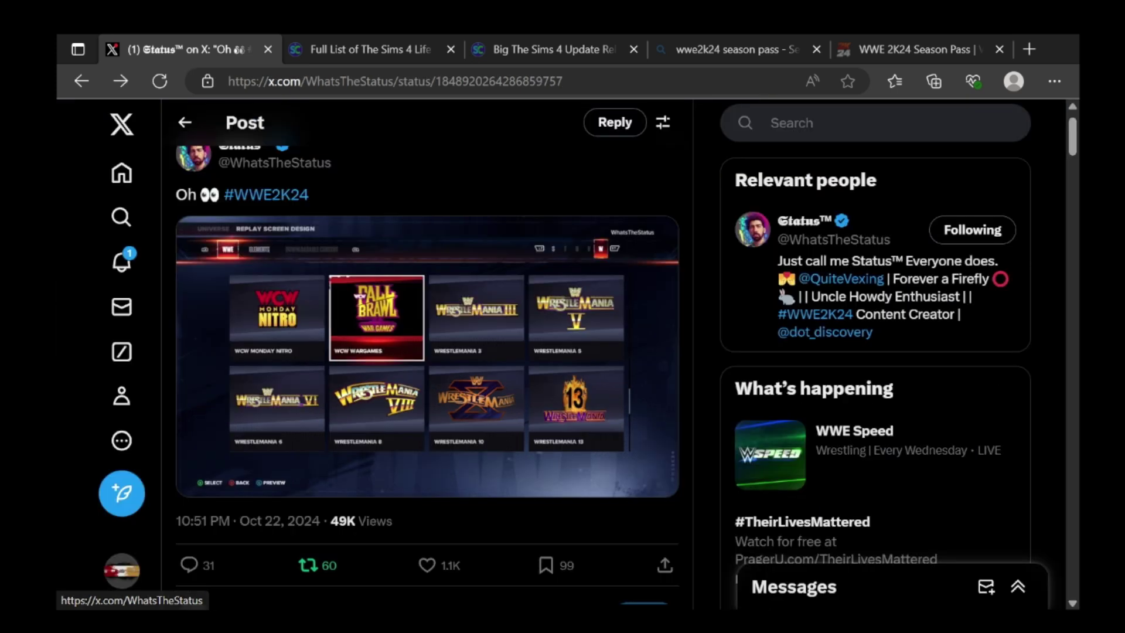